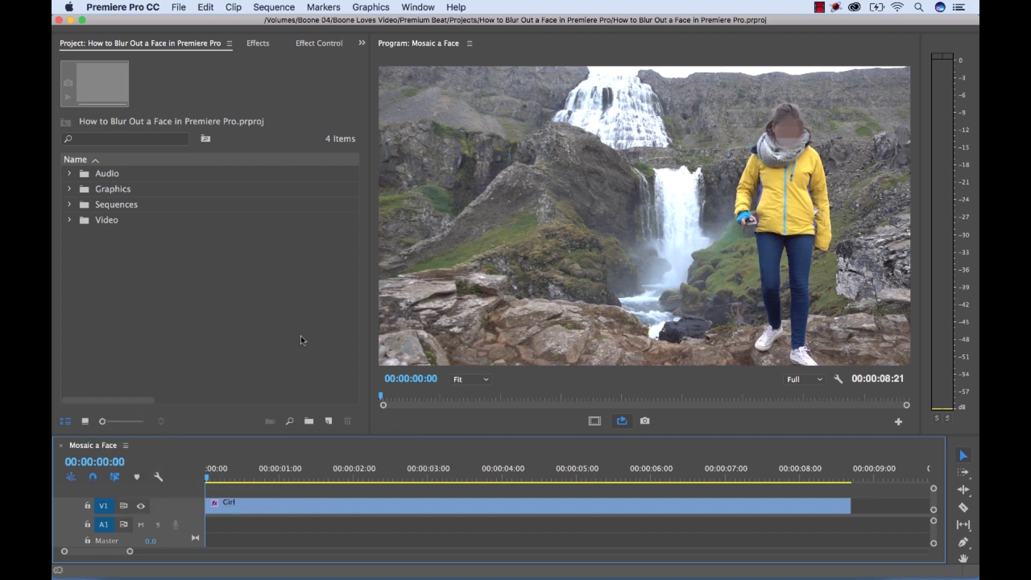
Play the clip from the start, then park the playhead at 00:00:07:27 on the girl's close-up face
key(space)
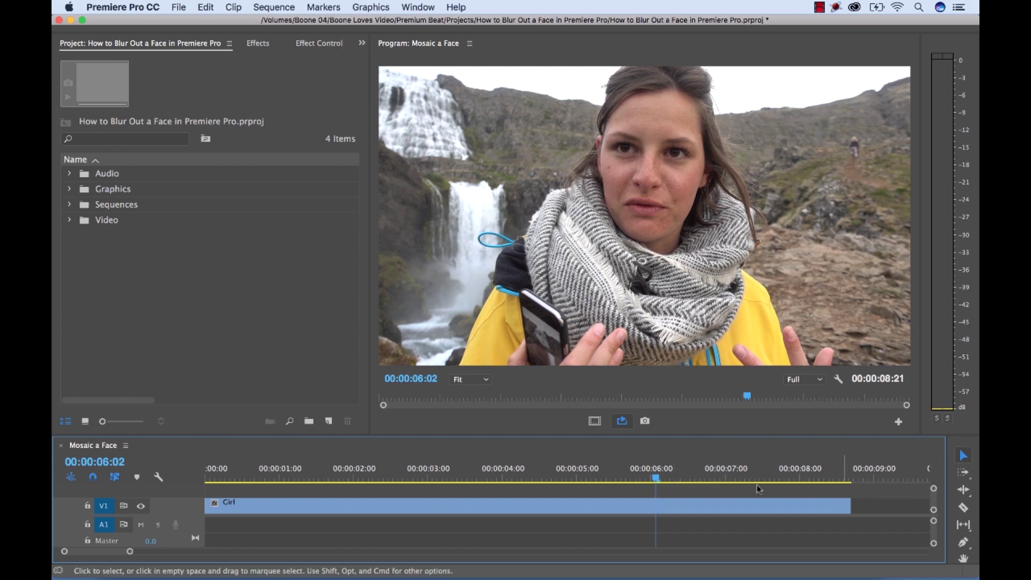
key(Home)
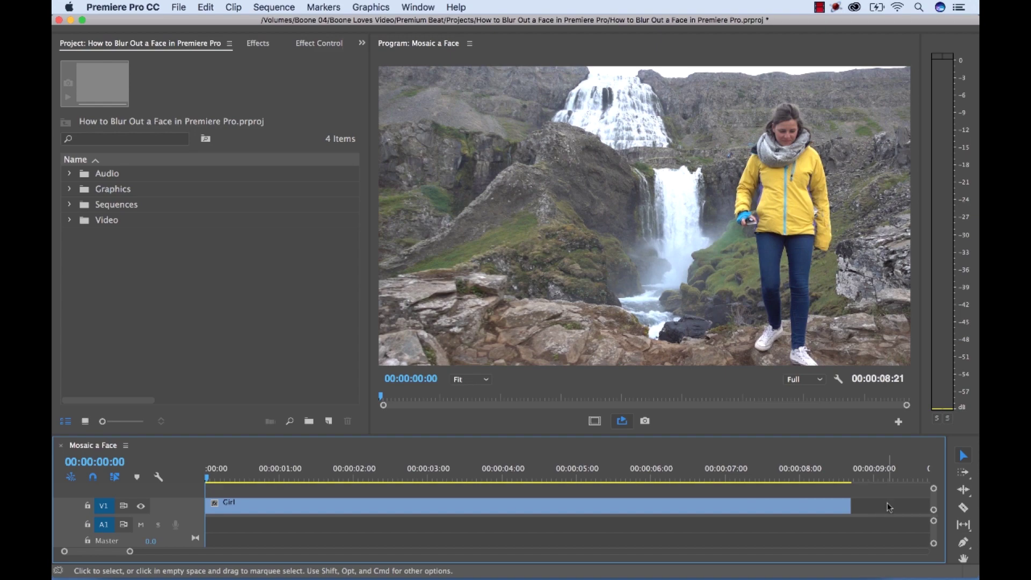
key(space)
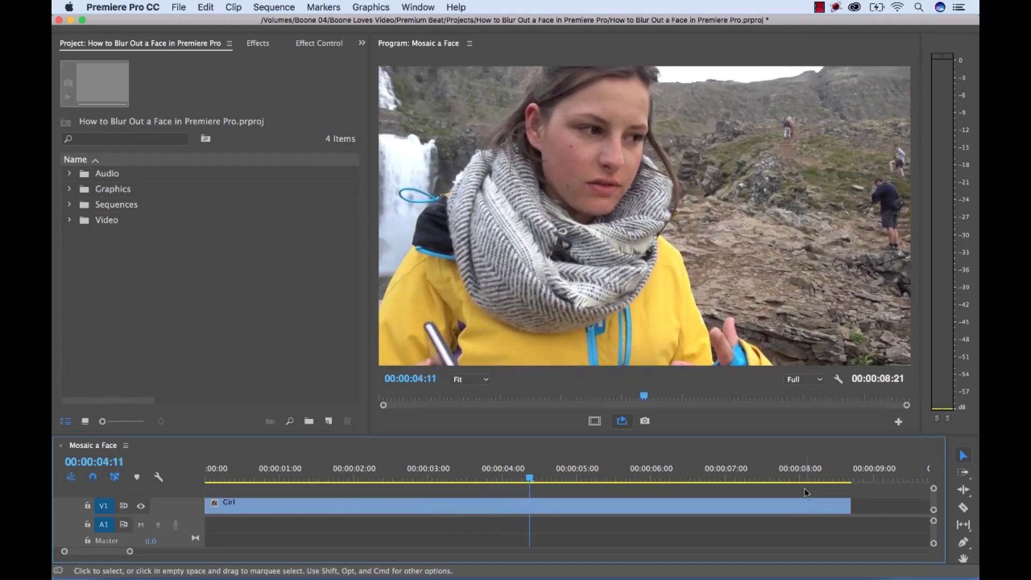
key(space)
click(744, 469)
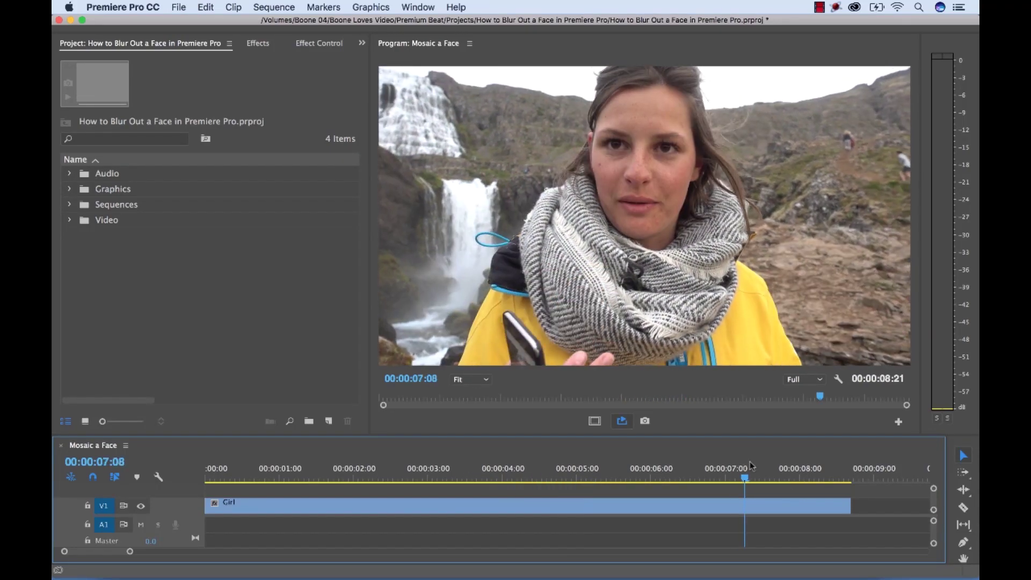
drag(751, 465, 795, 471)
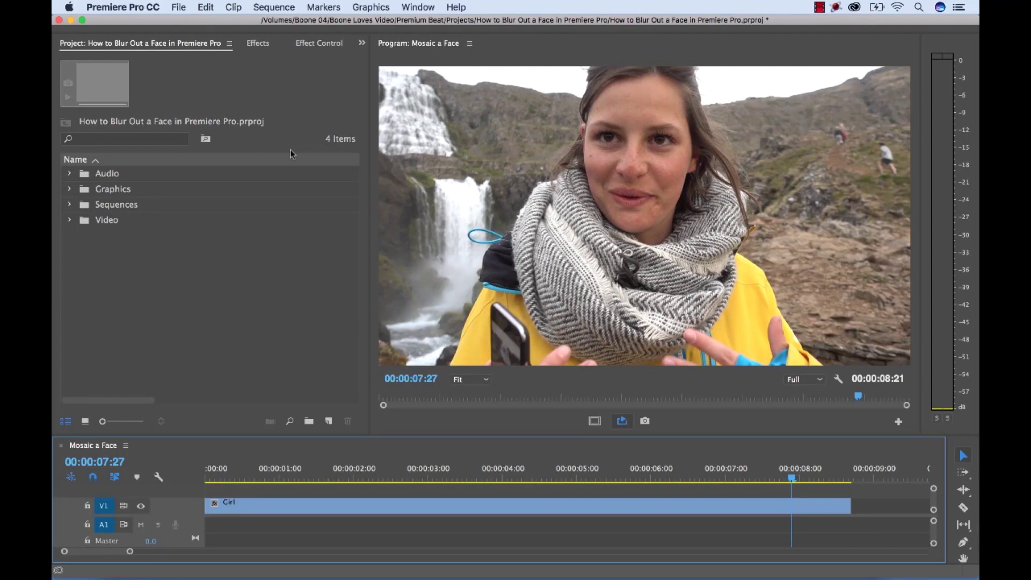
Search the effects for 'mos' and apply Stylize > Mosaic to the Girl clip
click(258, 44)
click(152, 57)
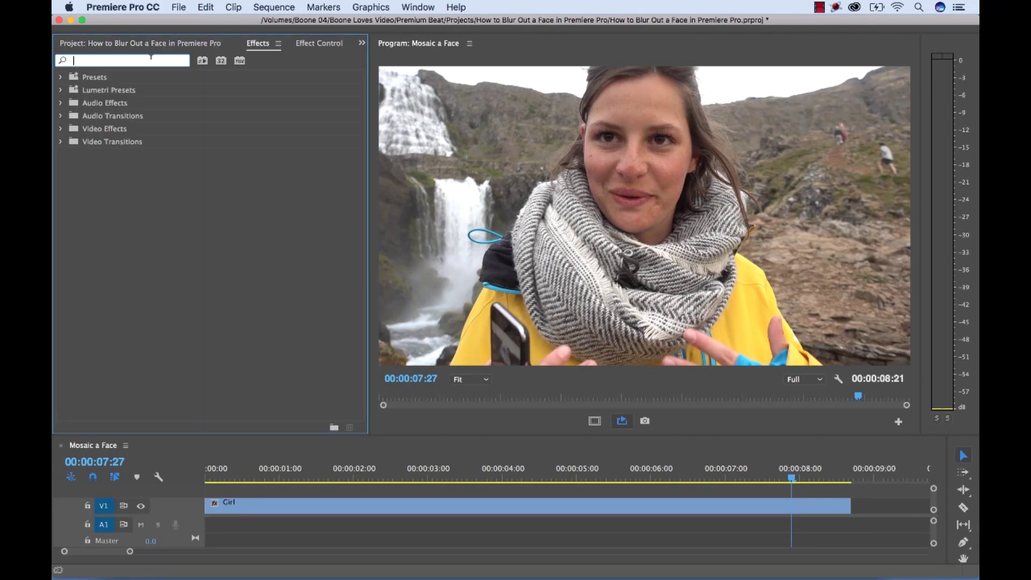
text(mosaic)
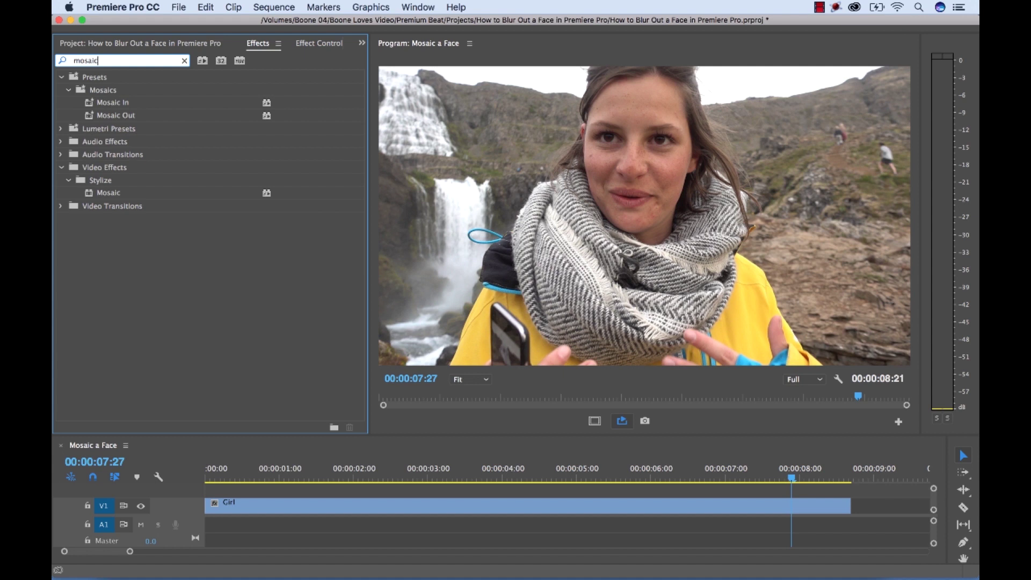
drag(104, 189, 307, 508)
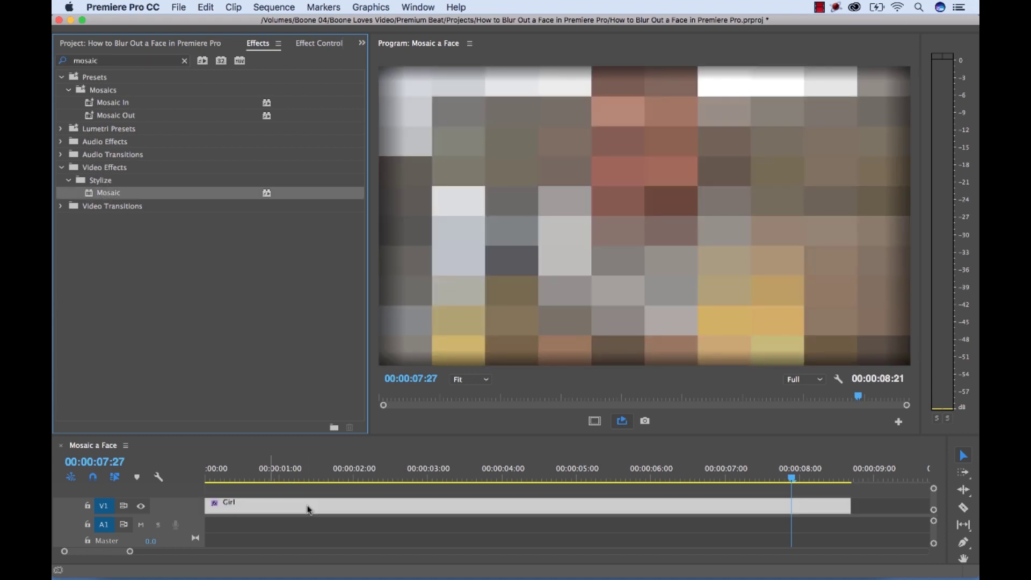
Set the Mosaic effect to 24 horizontal and 27 vertical blocks
click(317, 45)
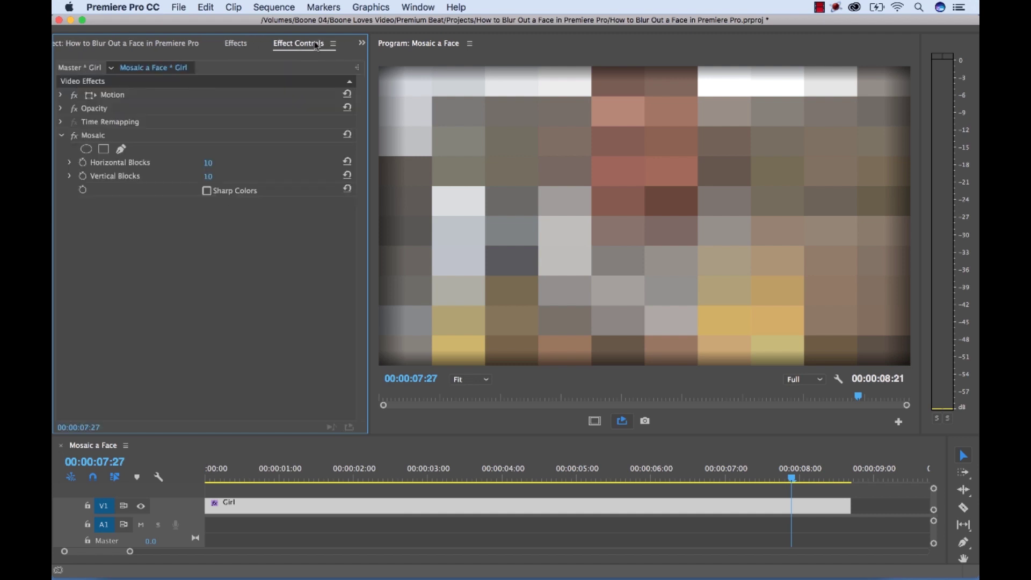
click(379, 511)
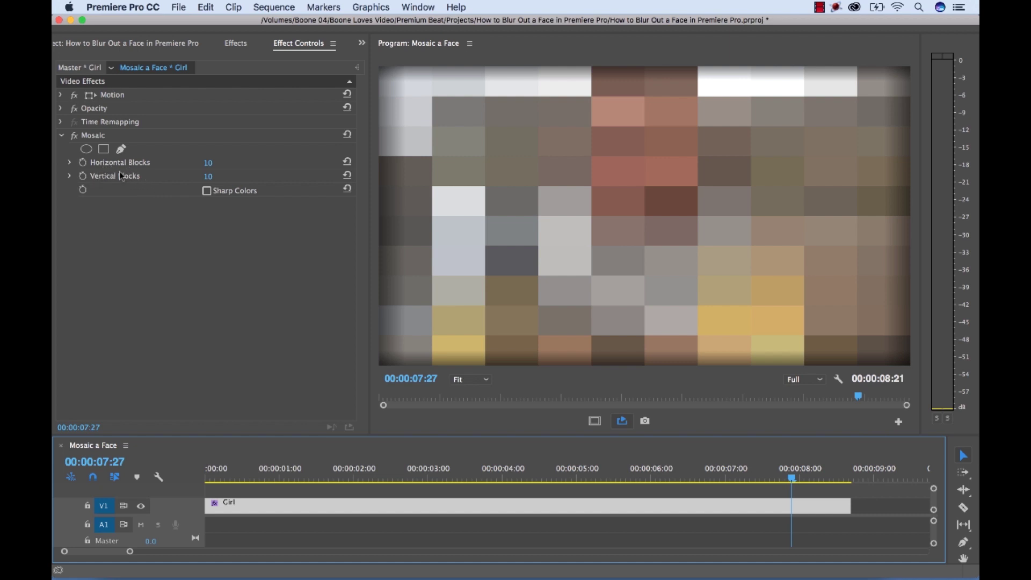
click(208, 163)
drag(208, 163, 212, 176)
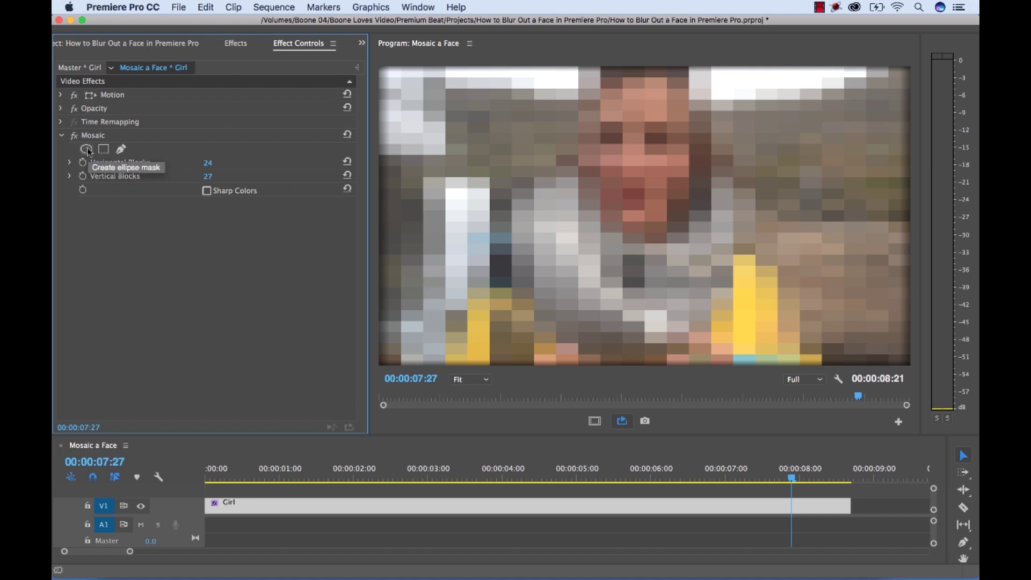
Add an ellipse mask to the Mosaic effect and move it toward the girl's face
click(87, 150)
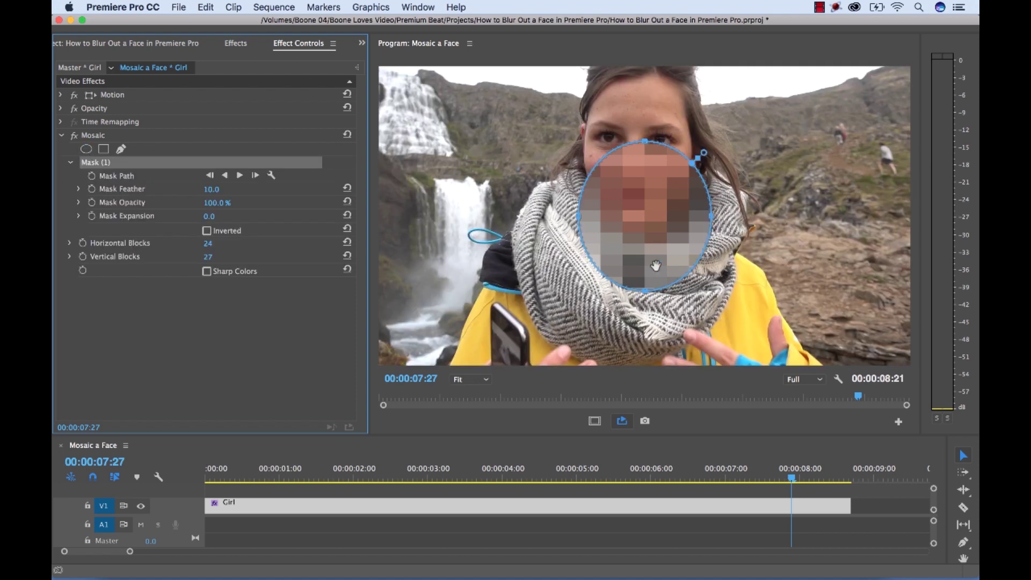
drag(642, 209, 645, 181)
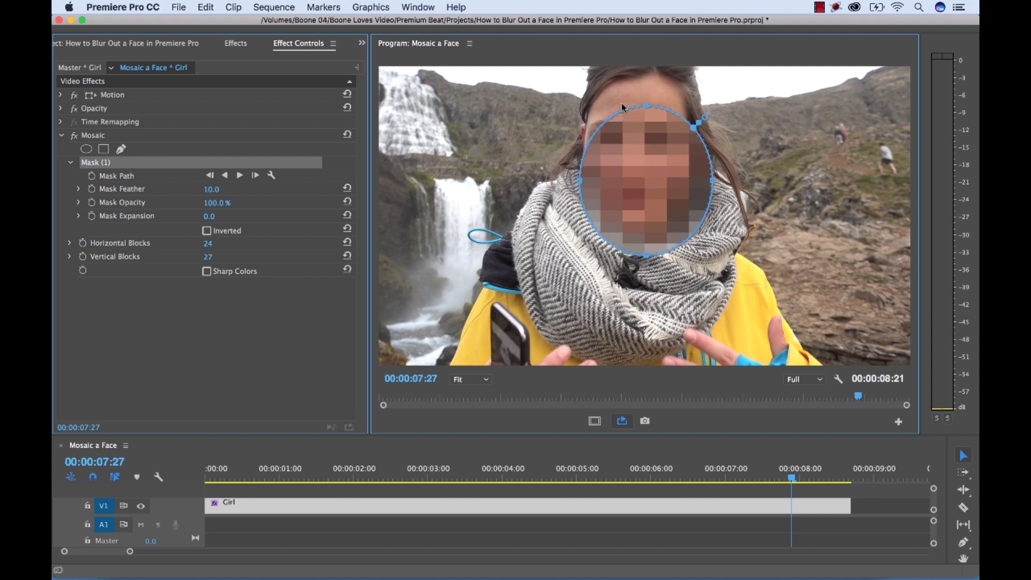
drag(624, 209, 552, 261)
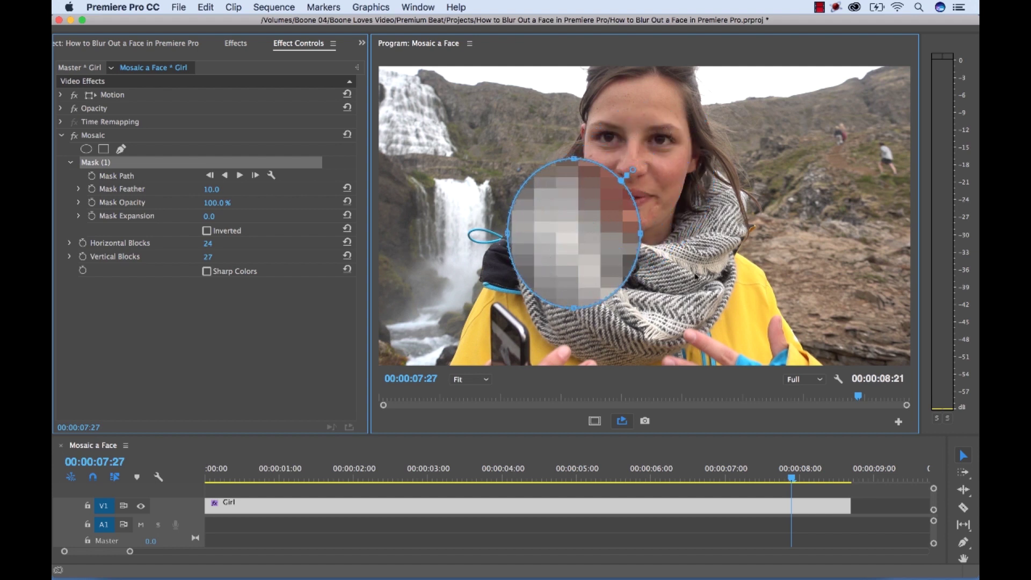
click(827, 489)
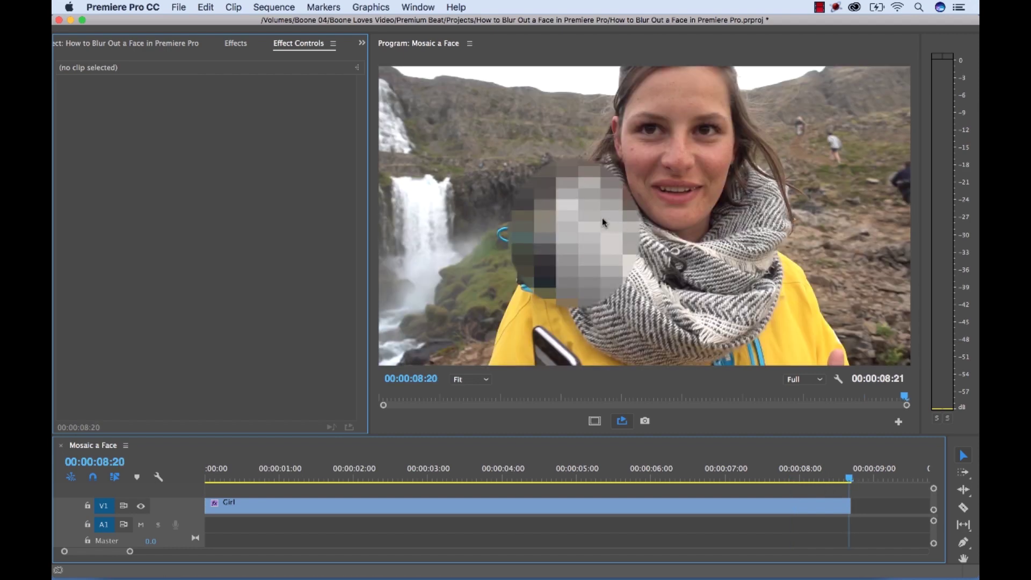
click(594, 506)
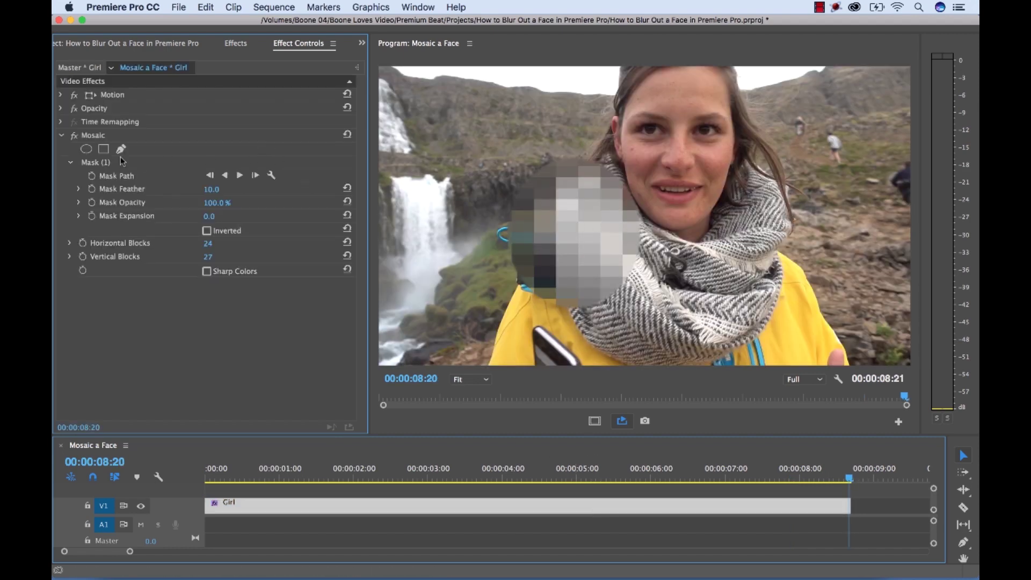
Center the mask ellipse on her face, extend it over the chin and narrow both sides
click(90, 163)
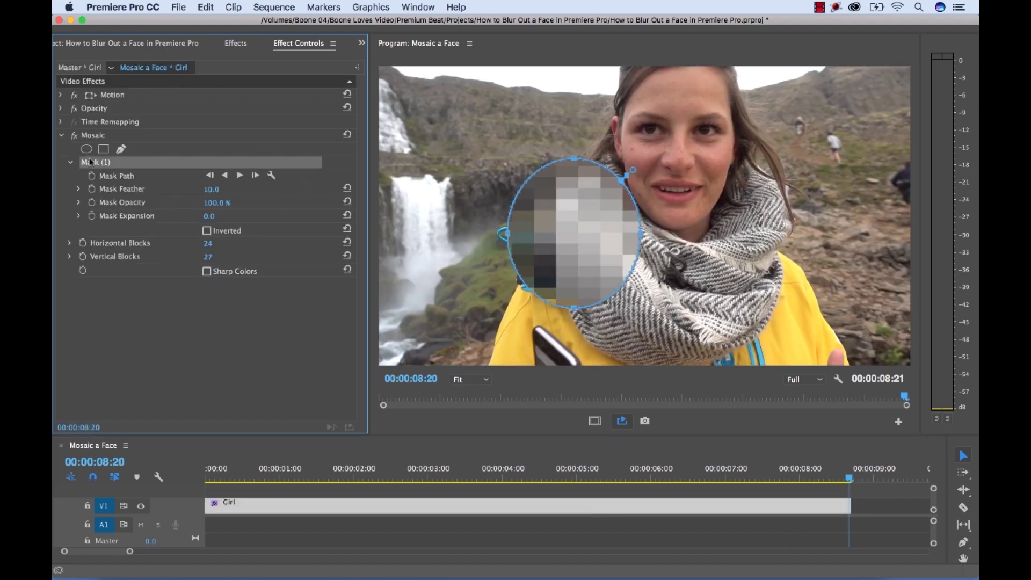
click(570, 235)
drag(571, 234, 674, 137)
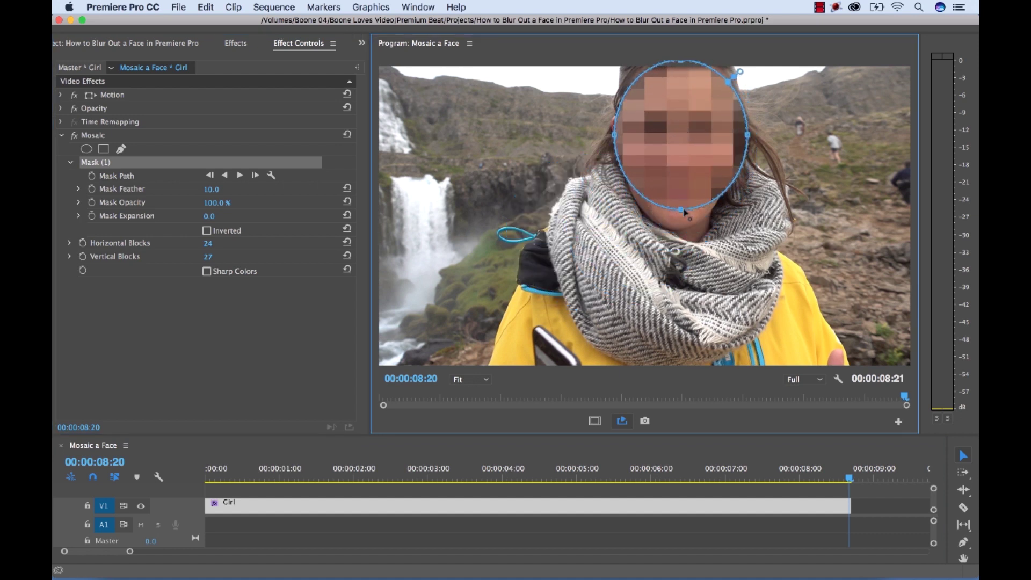
drag(681, 211, 681, 228)
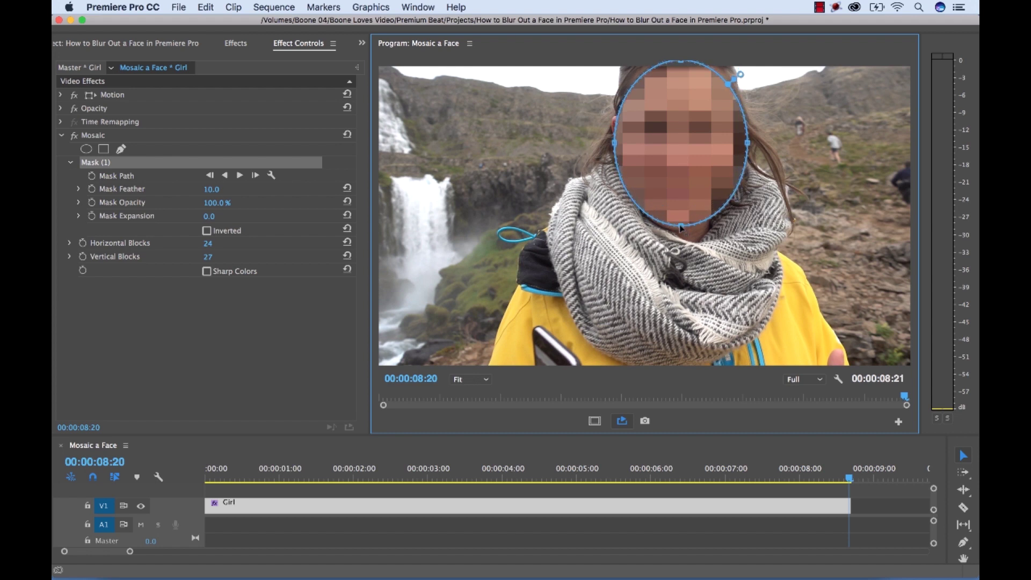
drag(750, 145, 738, 146)
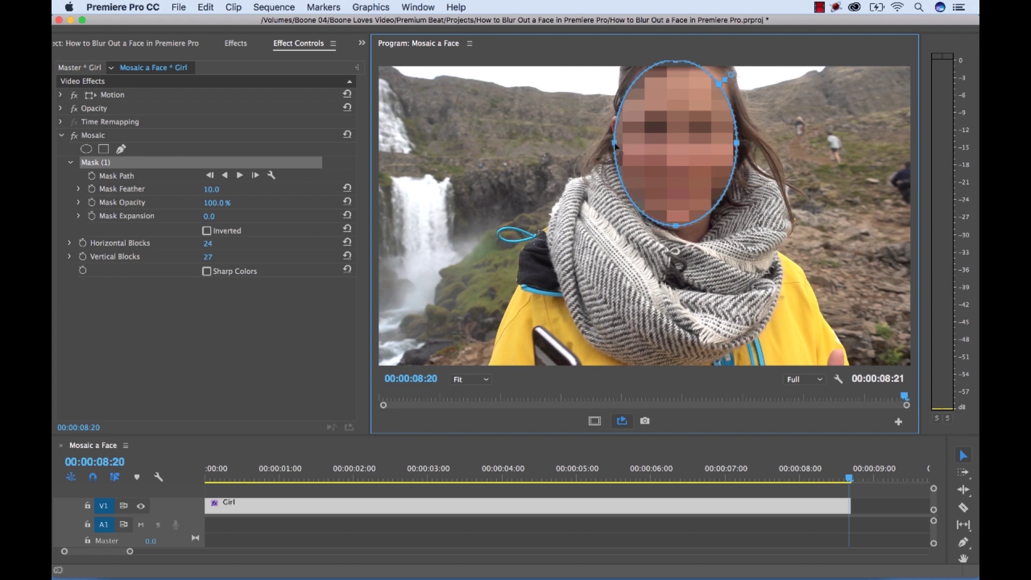
drag(615, 144, 615, 144)
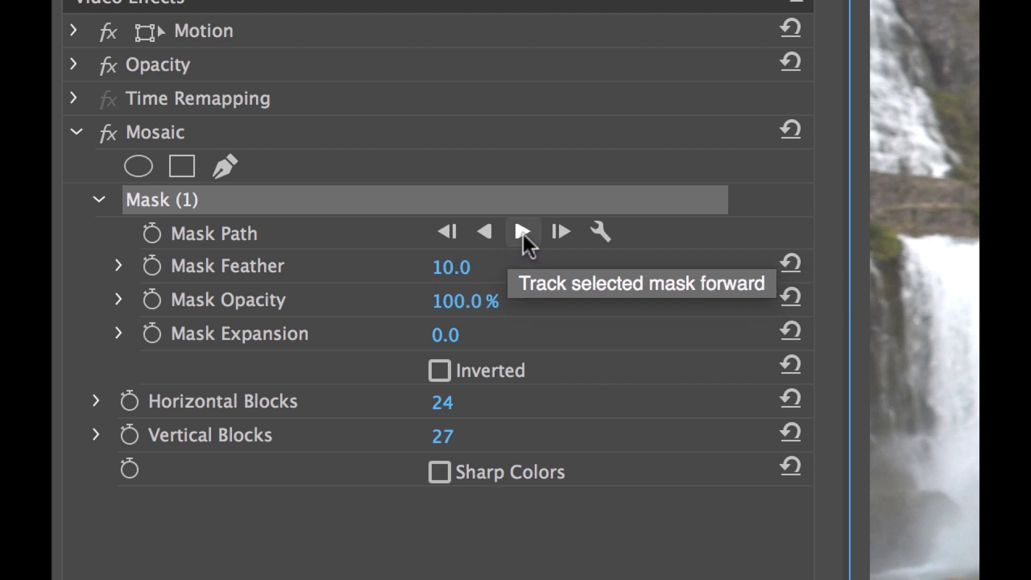
Track the face mask backward to the clip's start using Position, Scale & Rotation
click(601, 231)
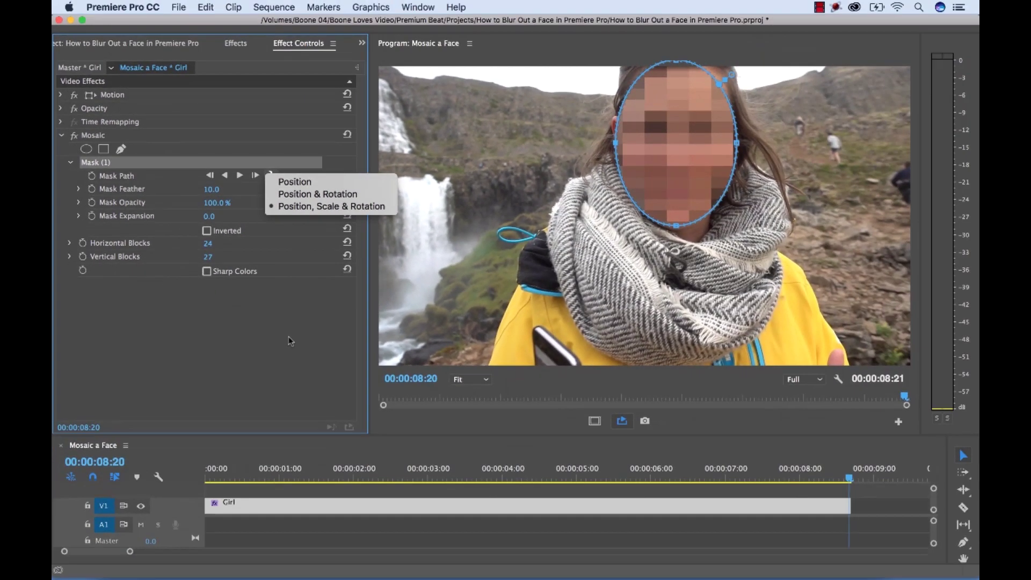
key(Escape)
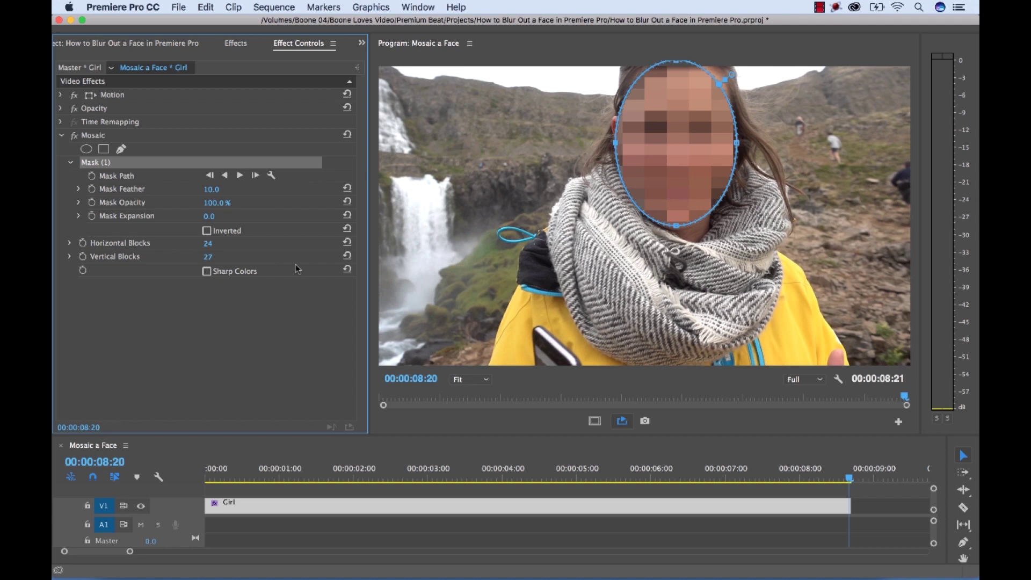
click(225, 176)
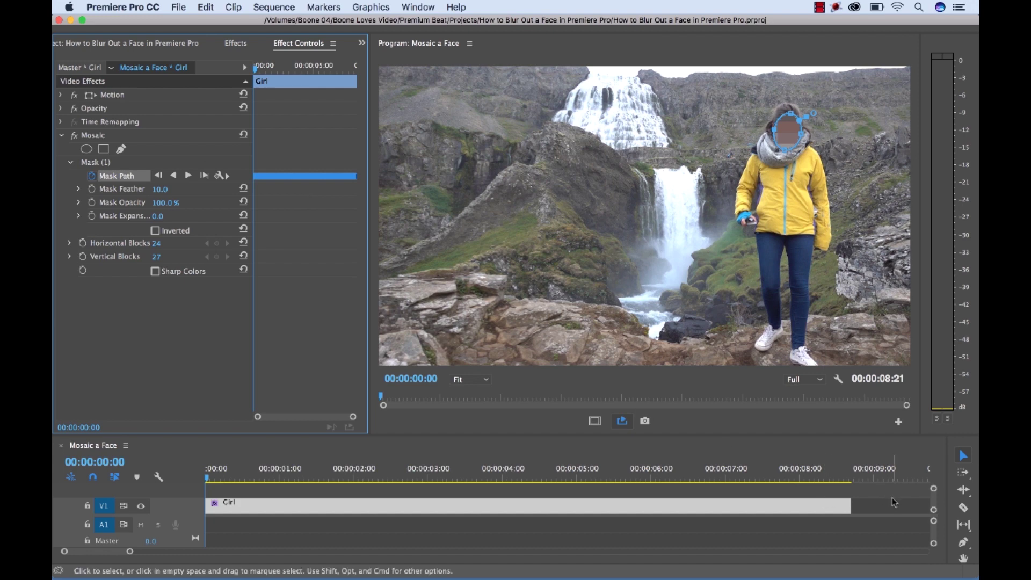
Review the tracked mask, stop at 00:00:04:22, and set the Mask Feather to 55.0
key(space)
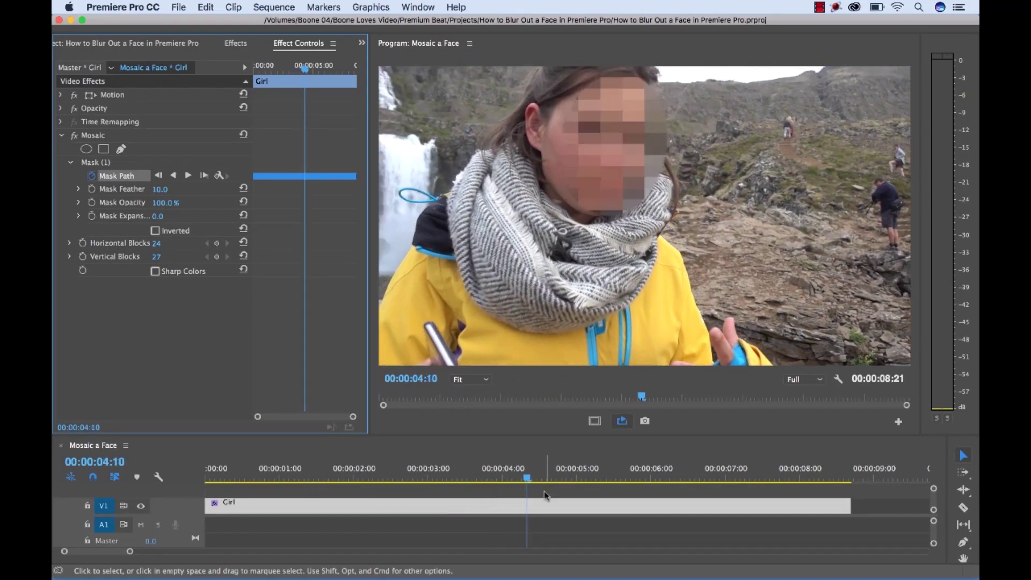
key(space)
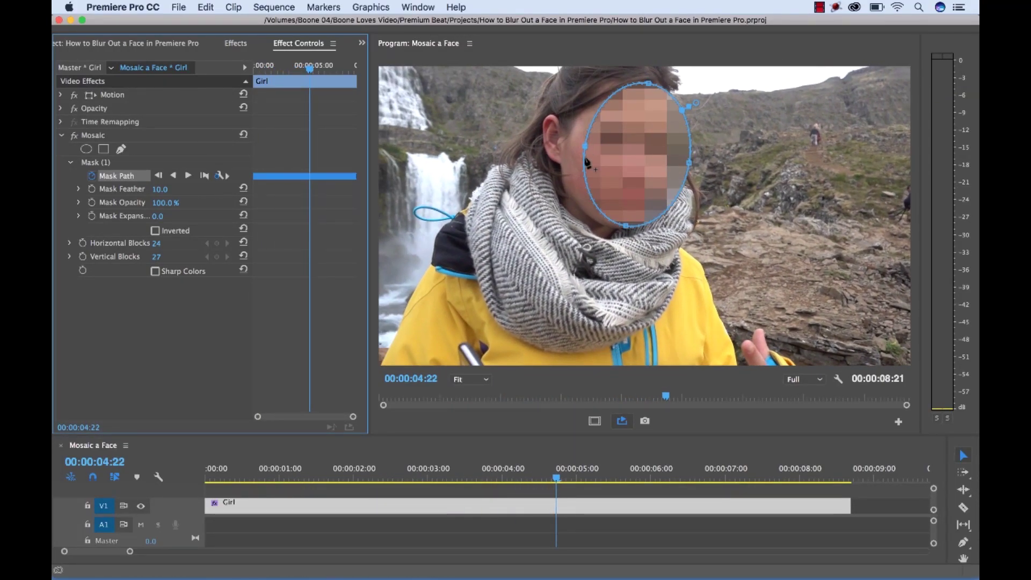
click(697, 104)
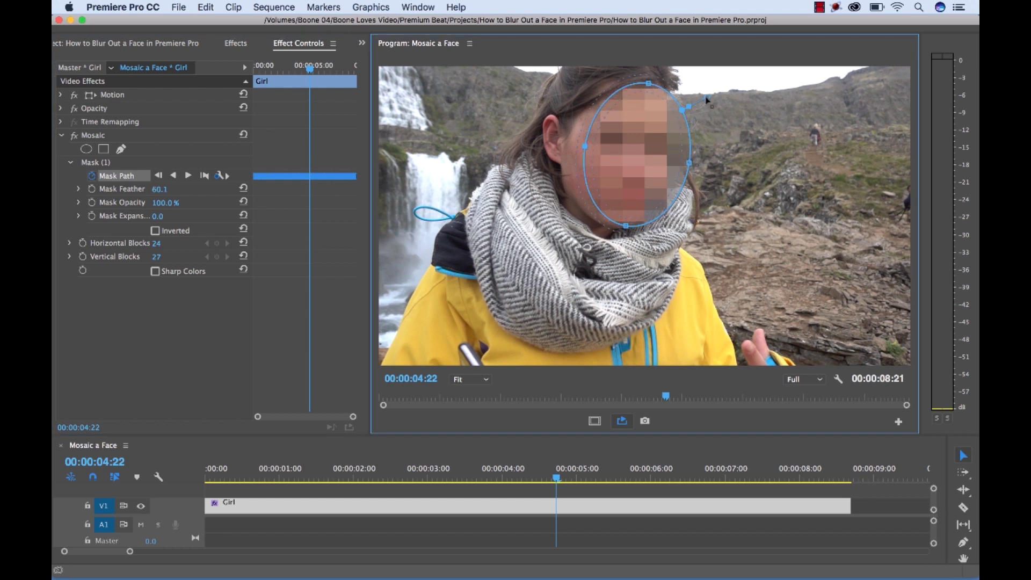
drag(706, 99, 708, 99)
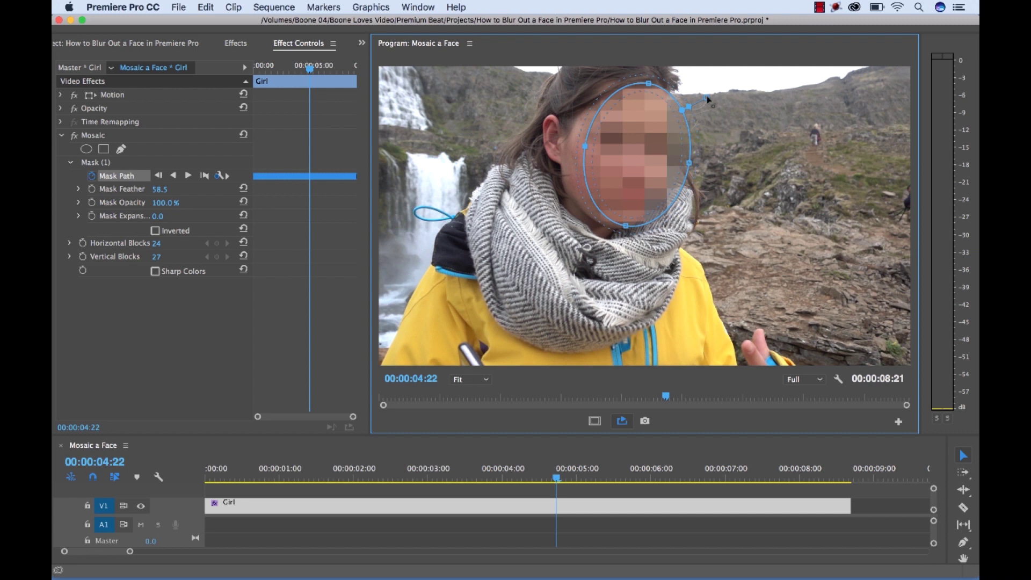
click(160, 189)
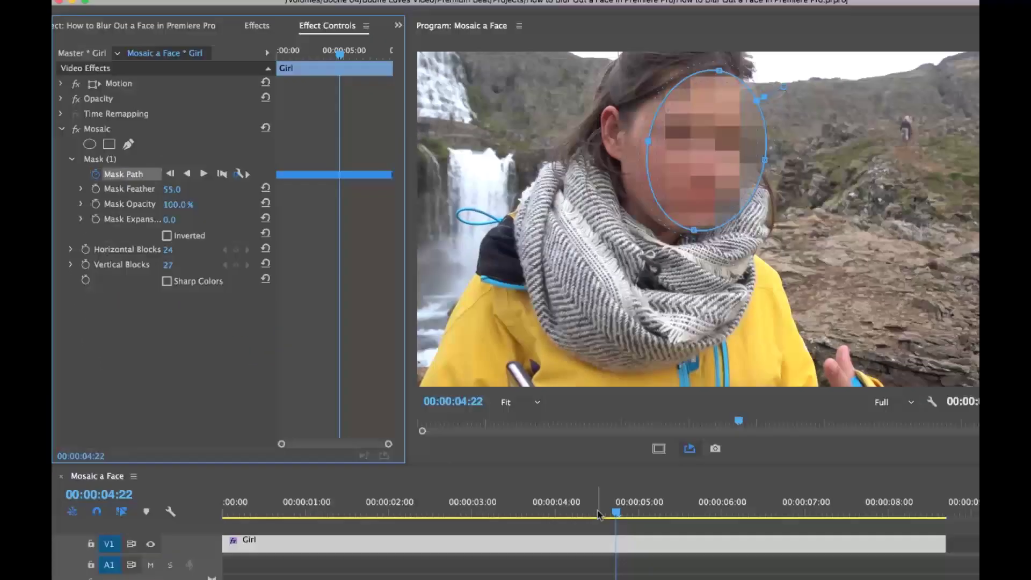
key(j)
key(k)
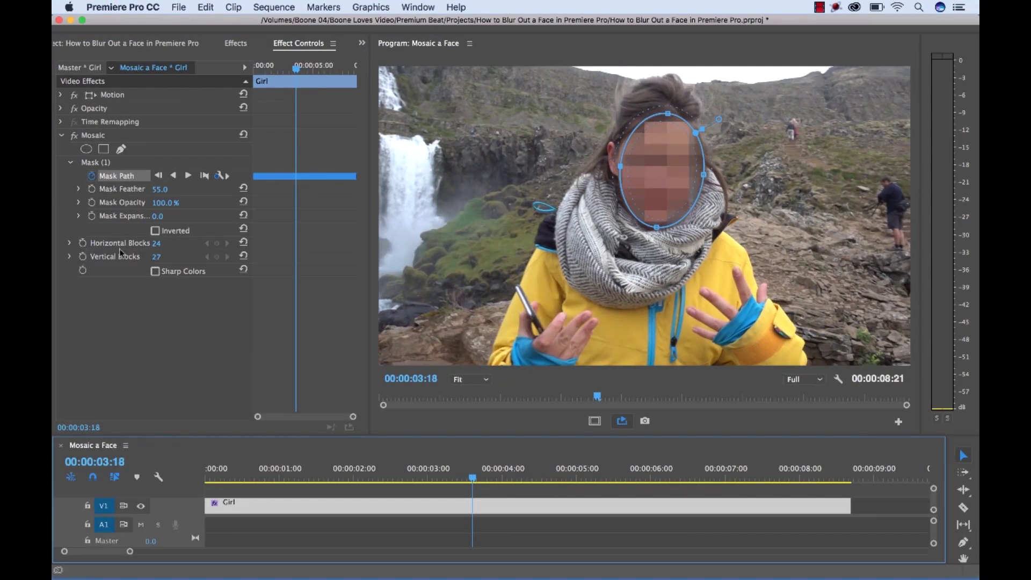
mouse_move(473, 480)
mouse_down()
mouse_move(247, 466)
mouse_move(657, 513)
mouse_move(482, 495)
mouse_up()
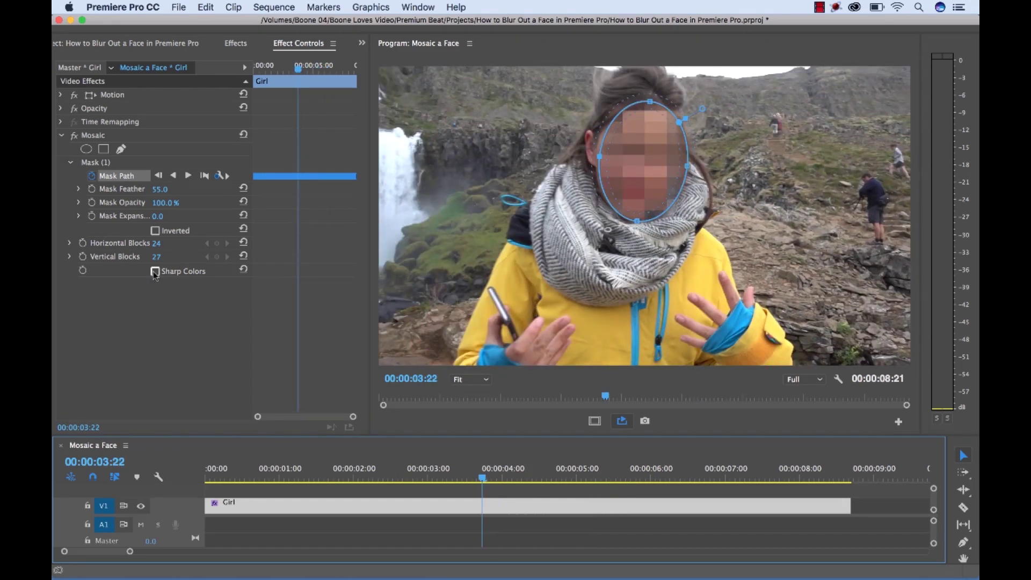
click(155, 271)
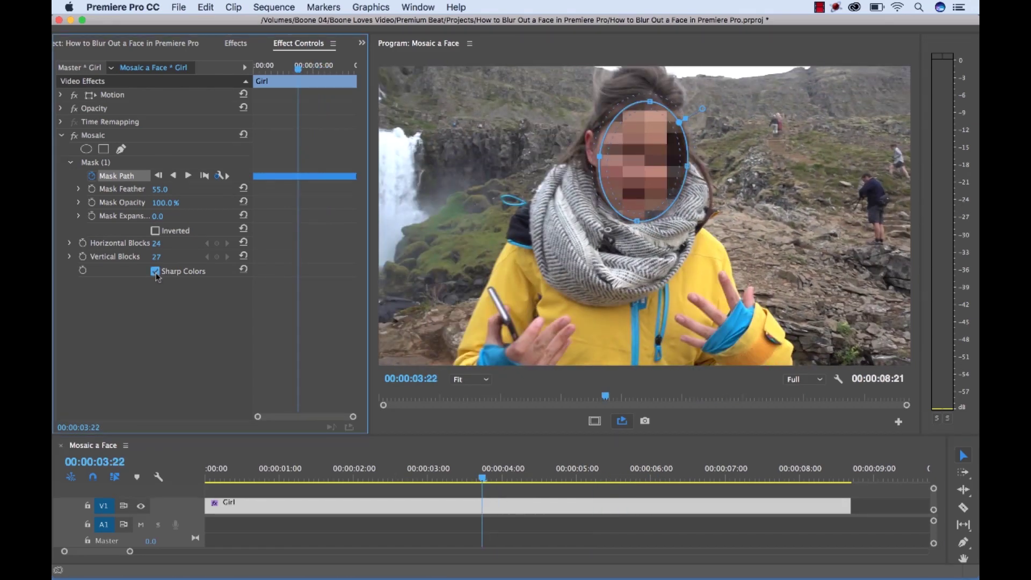
drag(483, 475, 657, 481)
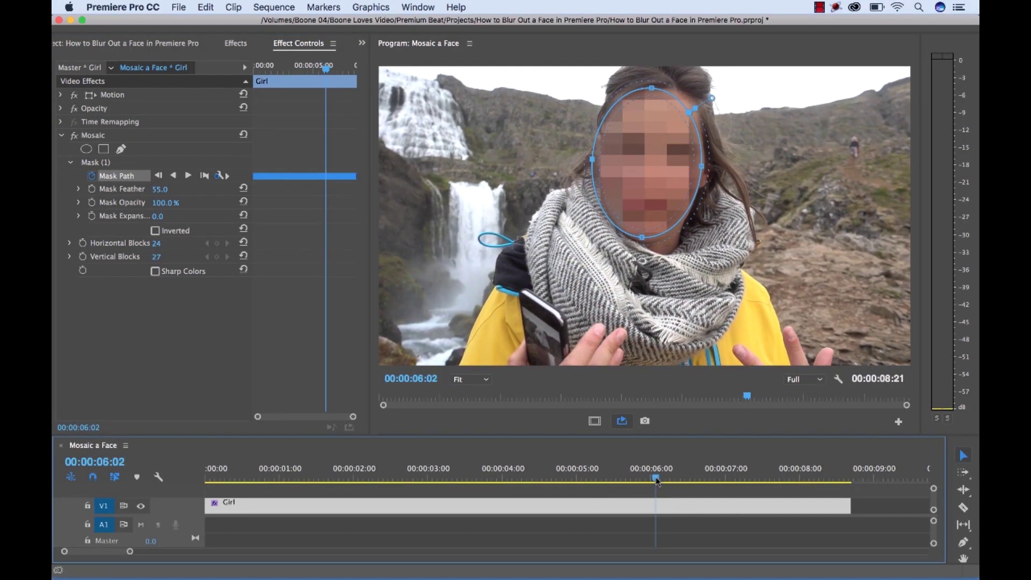
drag(657, 480, 400, 460)
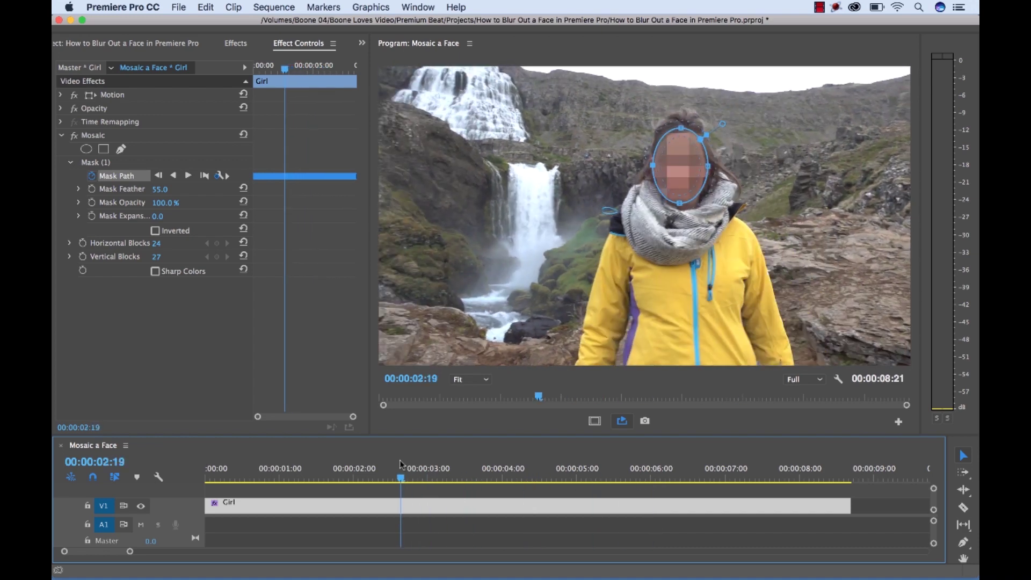